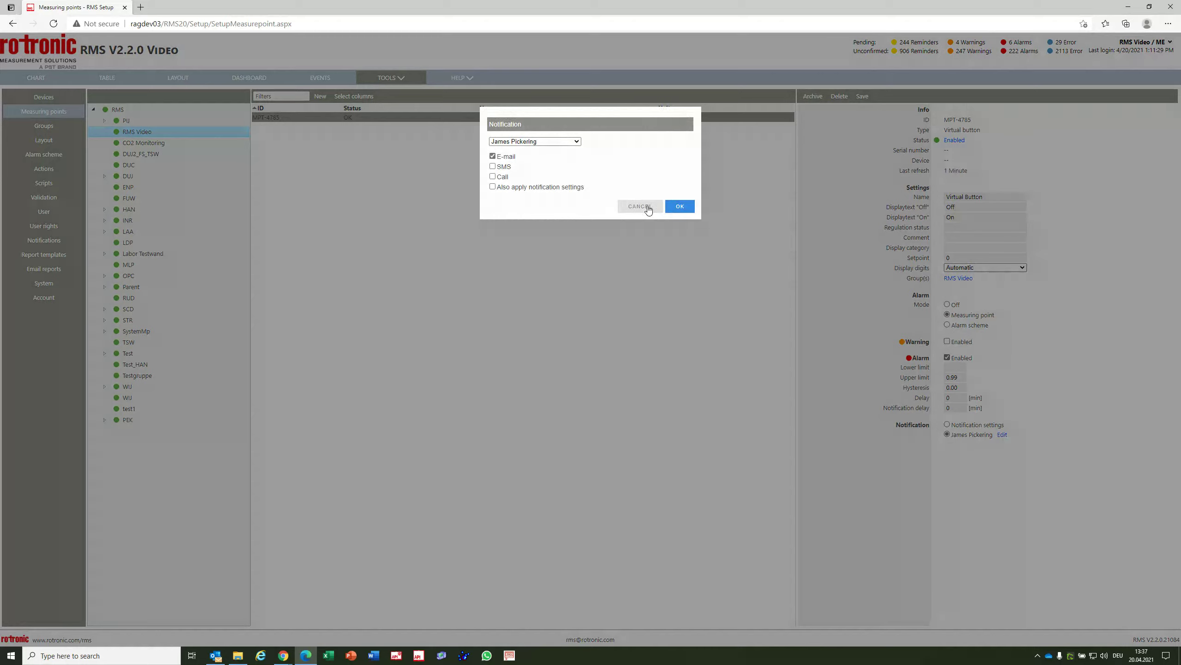
Open the RMS system settings and review the options for the deviation report e-mail on alarm
left_click(51, 284)
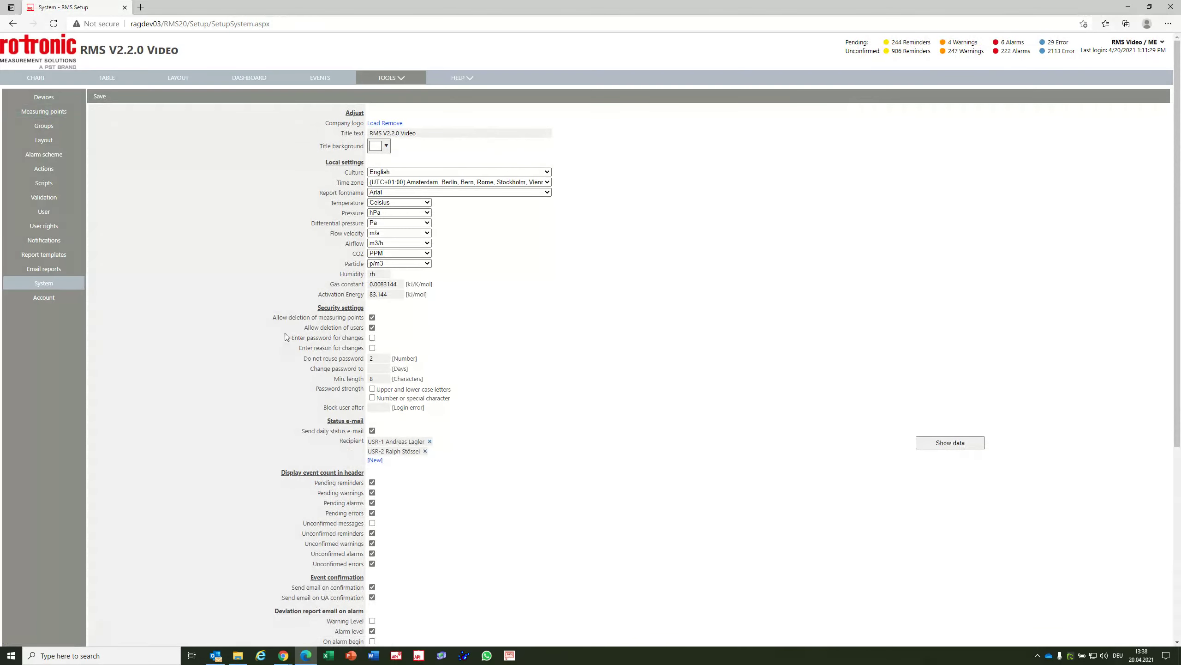
scroll(534, 309, "down", 5)
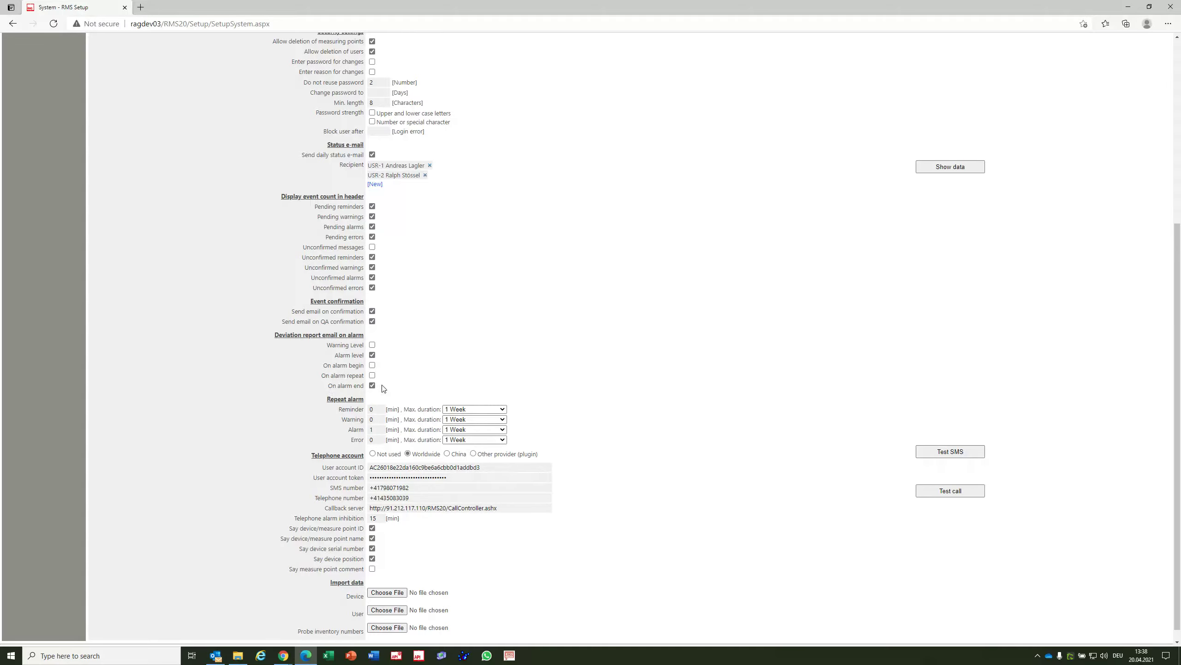
scroll(383, 388, "up", 5)
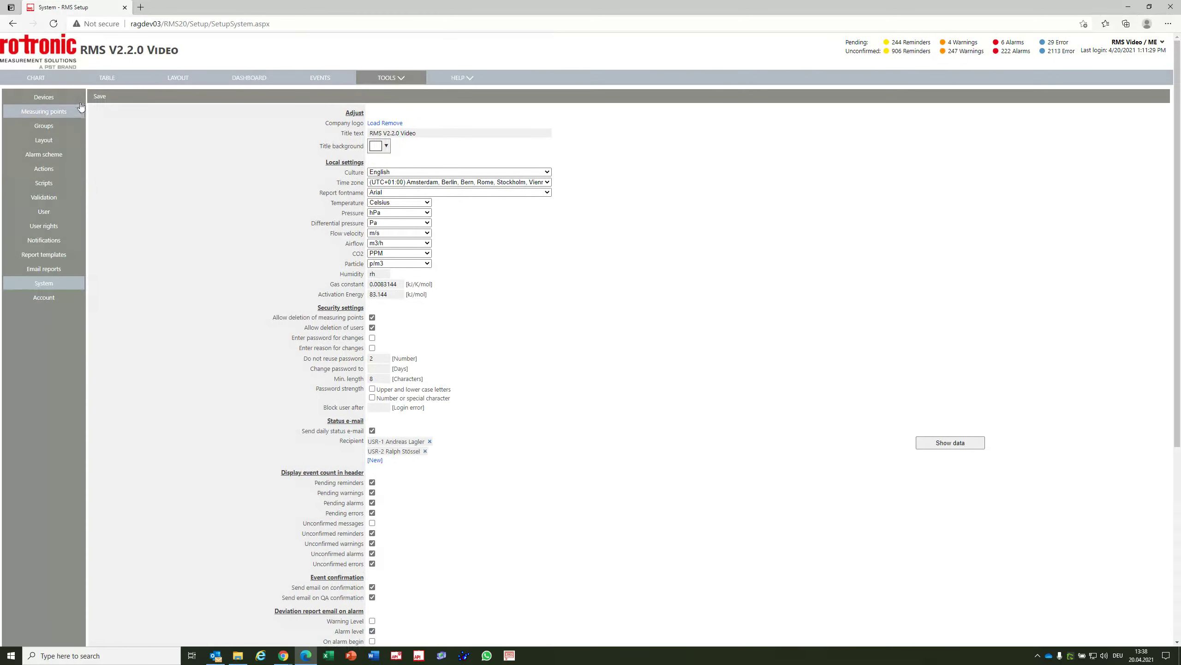
Set the Virtual Button measuring point to On in its chart and open the details of its new out-of-limit event
left_click(47, 79)
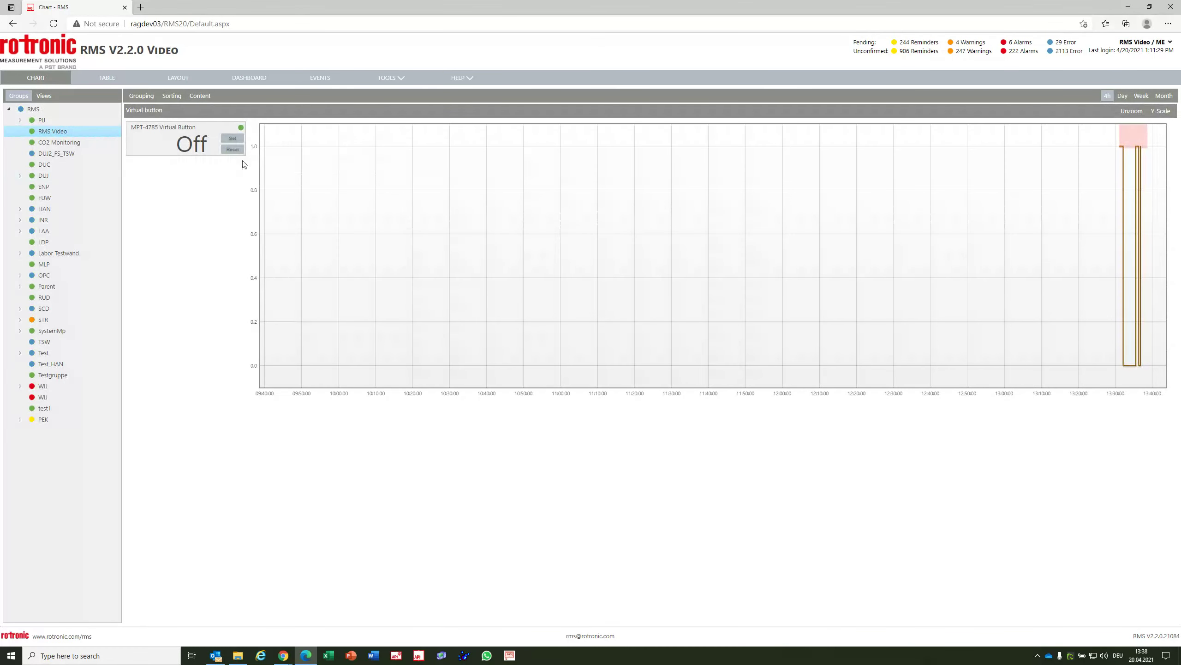
left_click(232, 139)
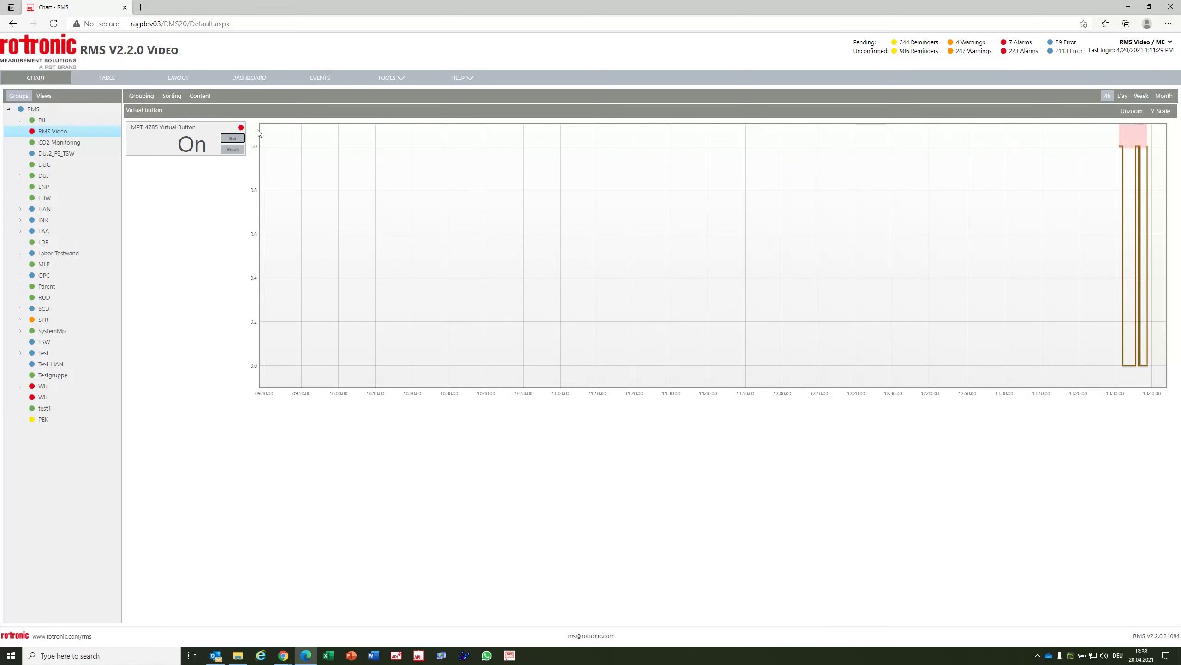
left_click(324, 82)
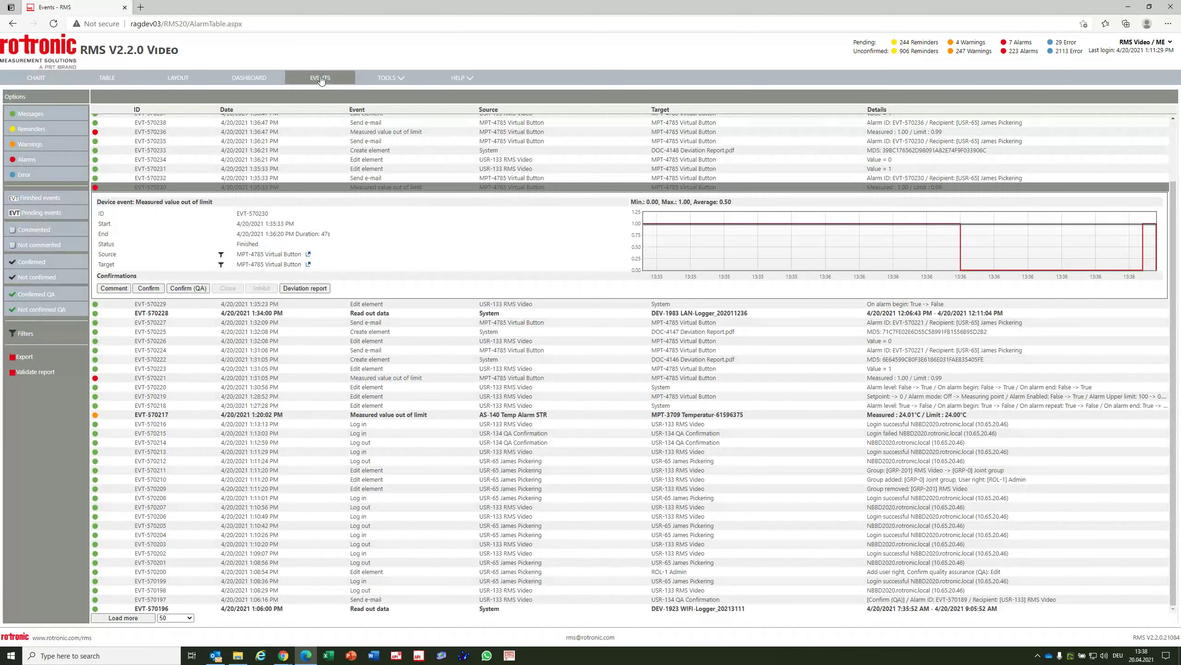
left_click(347, 133)
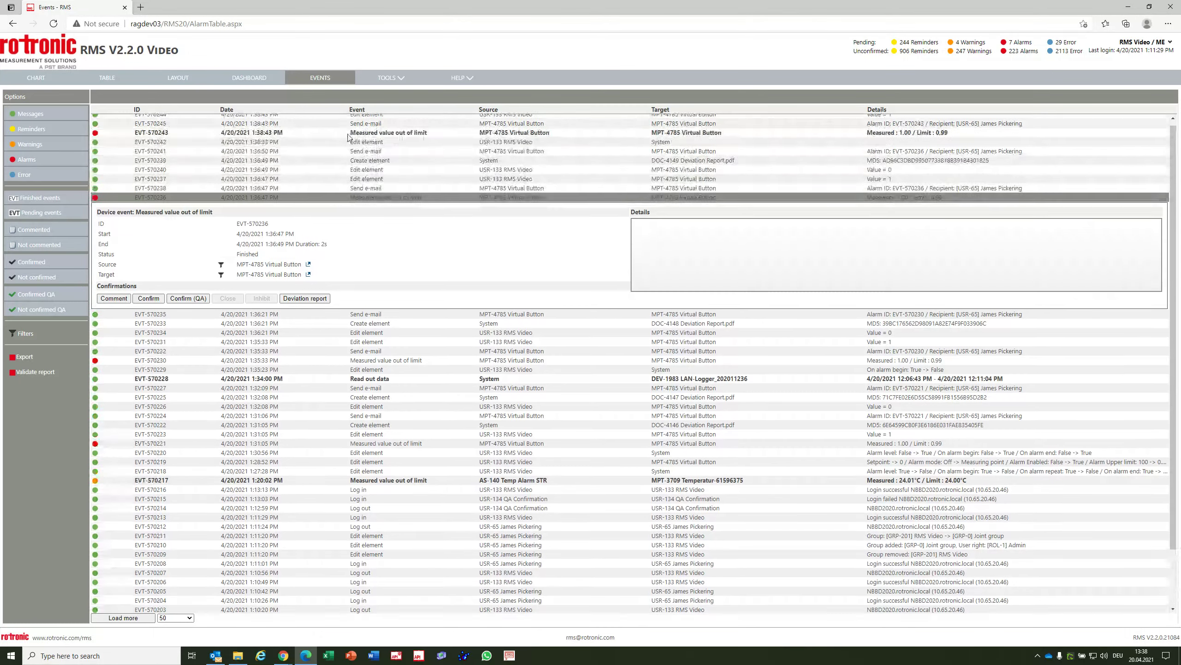
left_click(305, 138)
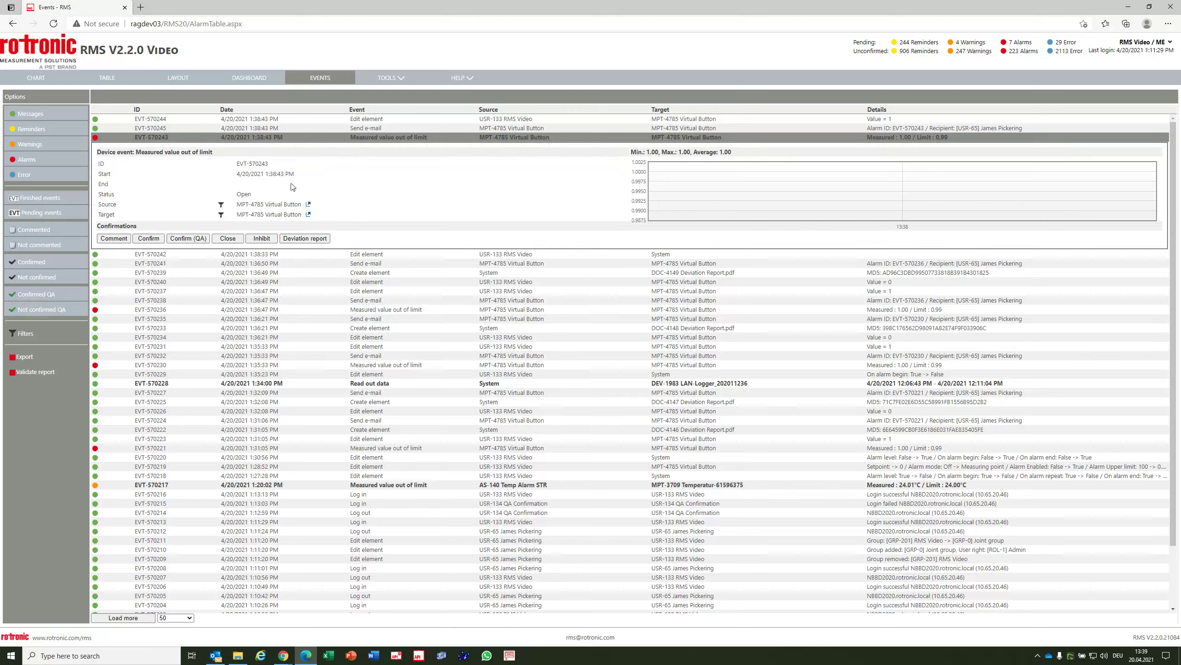
Switch to Outlook and read the newest RMS alarm e-mail for the Virtual Button
left_click(216, 656)
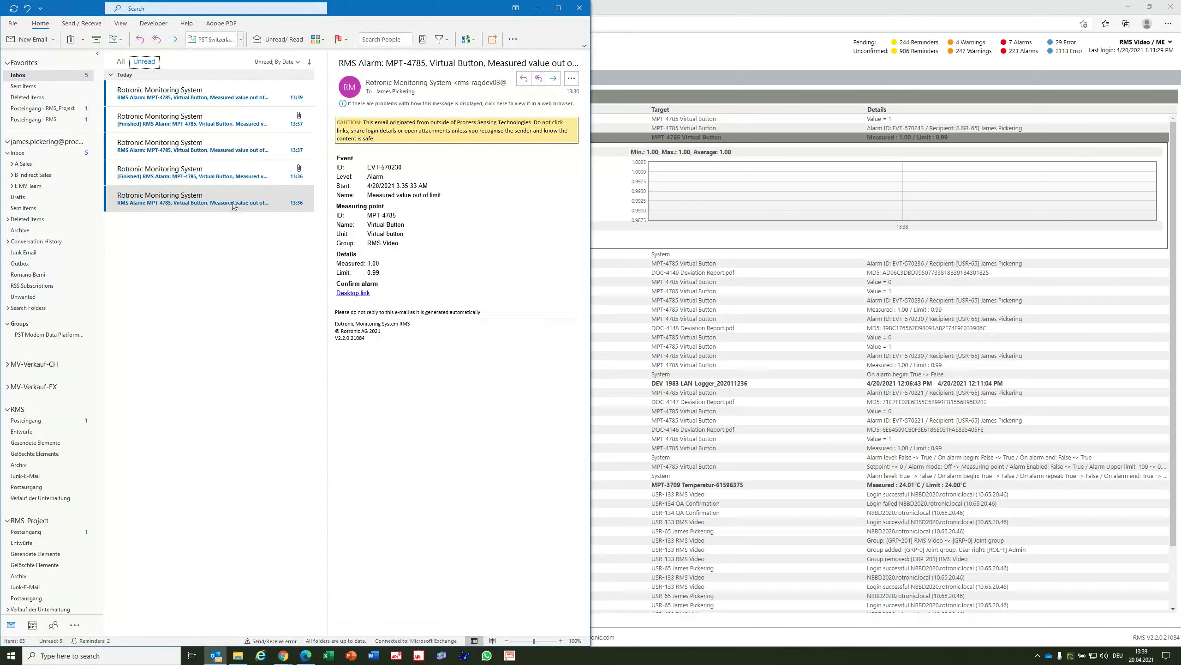
left_click(225, 99)
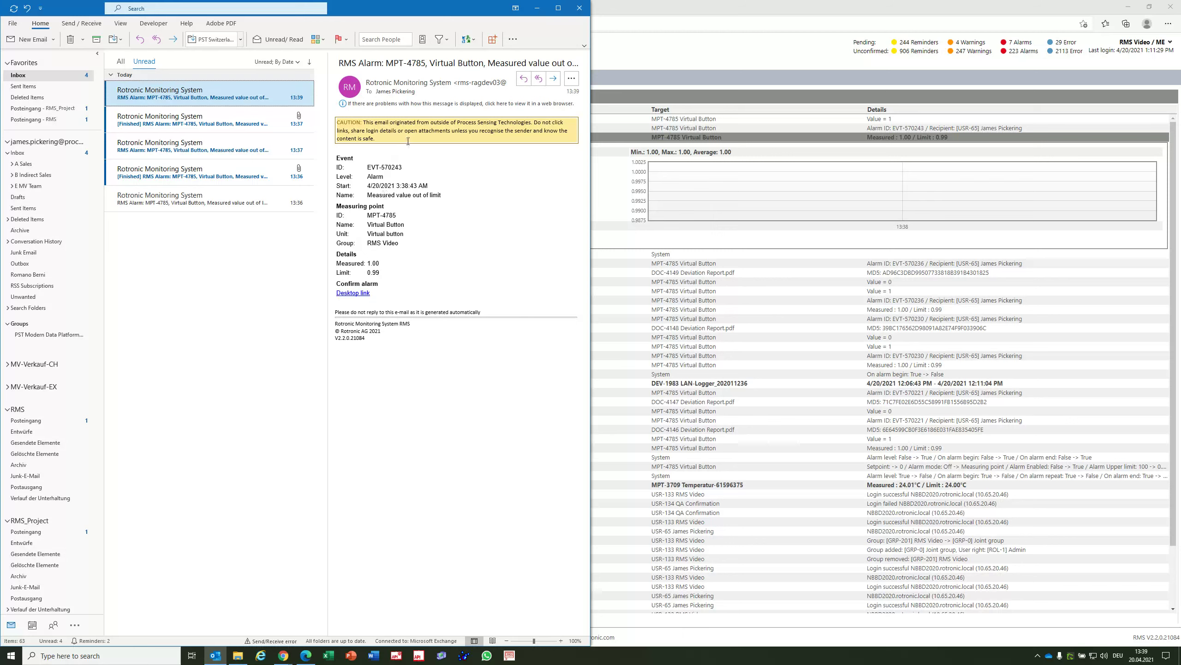
Mark all the listed Rotronic Monitoring System e-mails as read and minimise Outlook
left_click(197, 196)
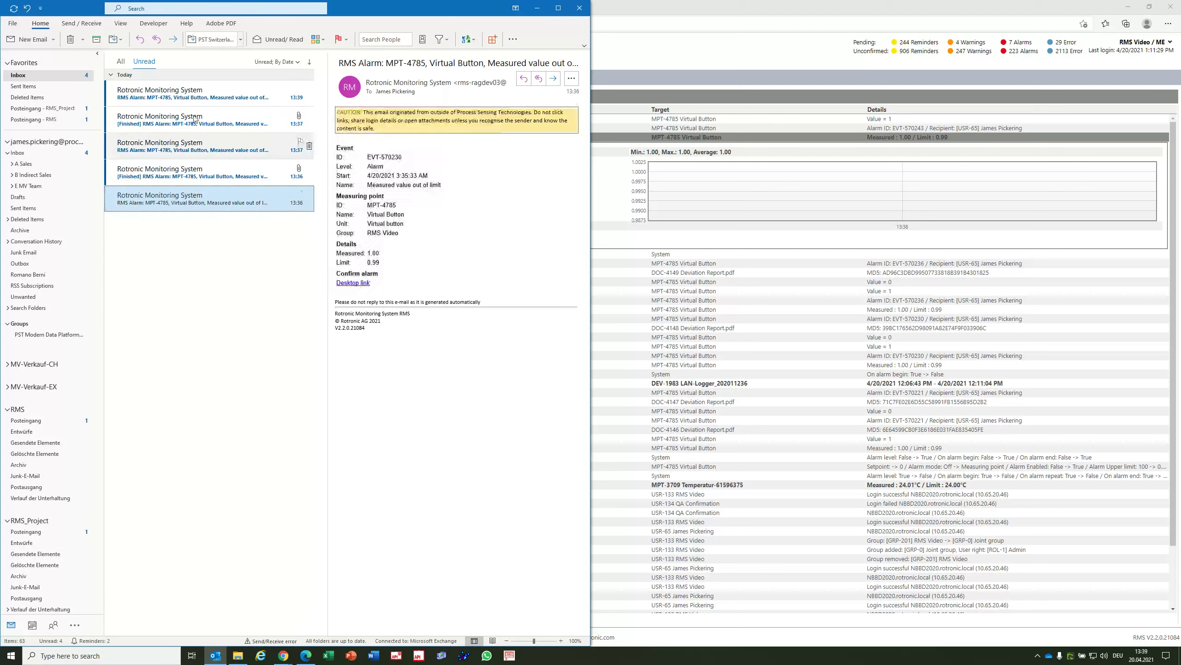
left_click(188, 100, "shift")
right_click(188, 102)
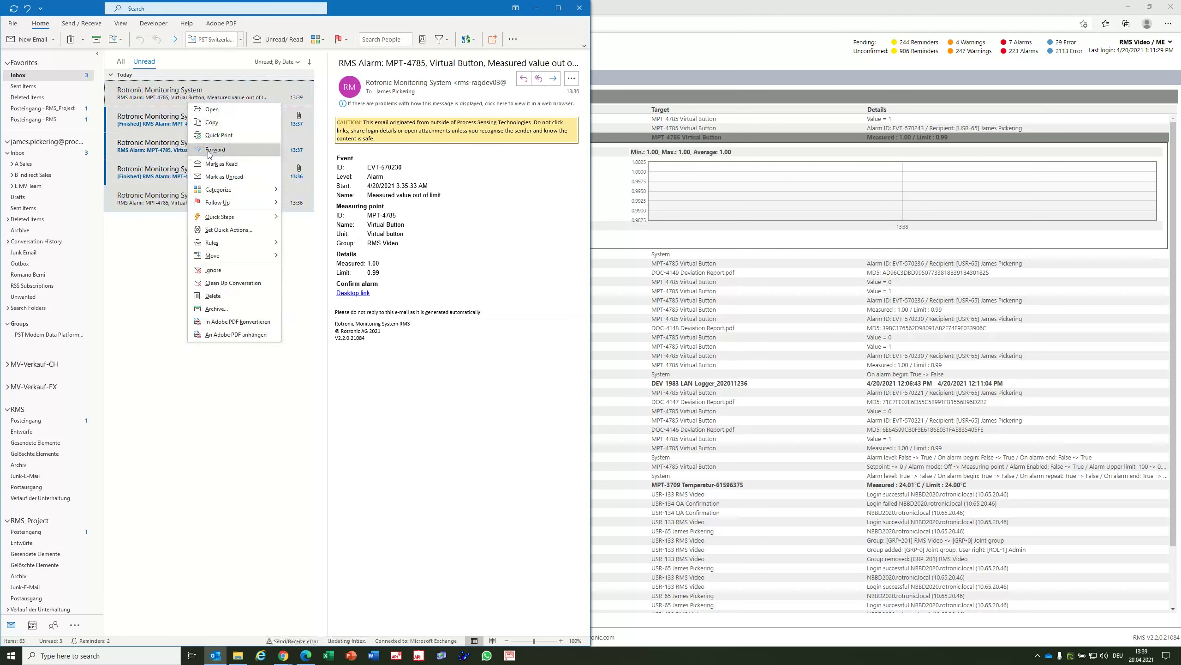
left_click(218, 163)
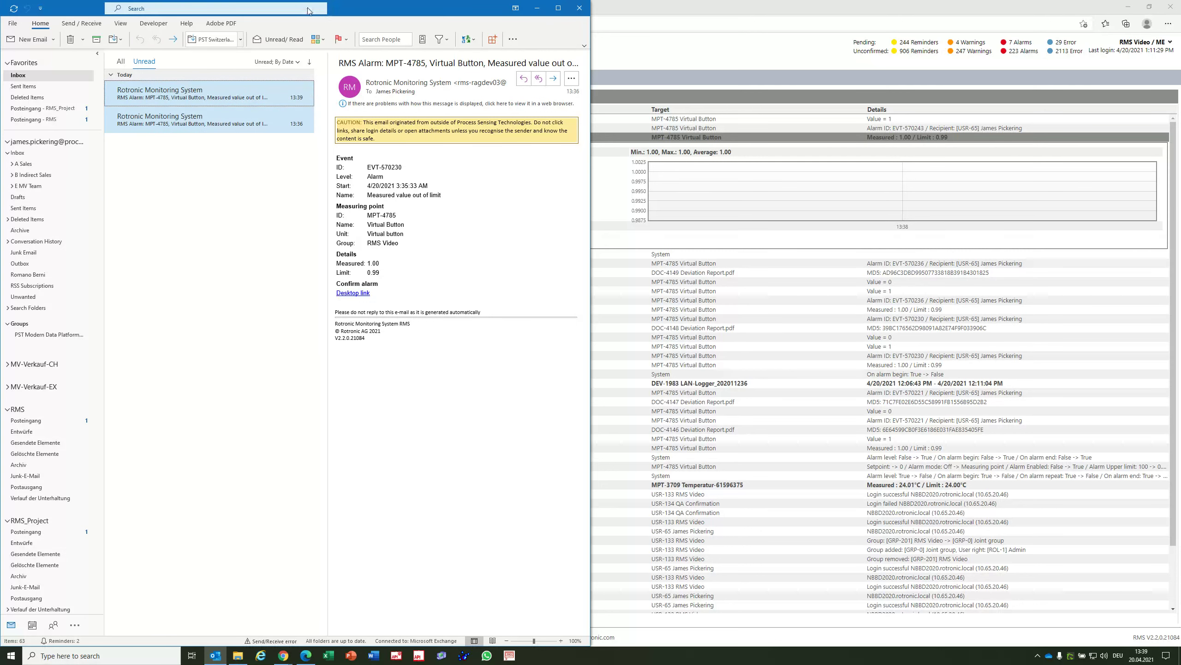
left_click(537, 8)
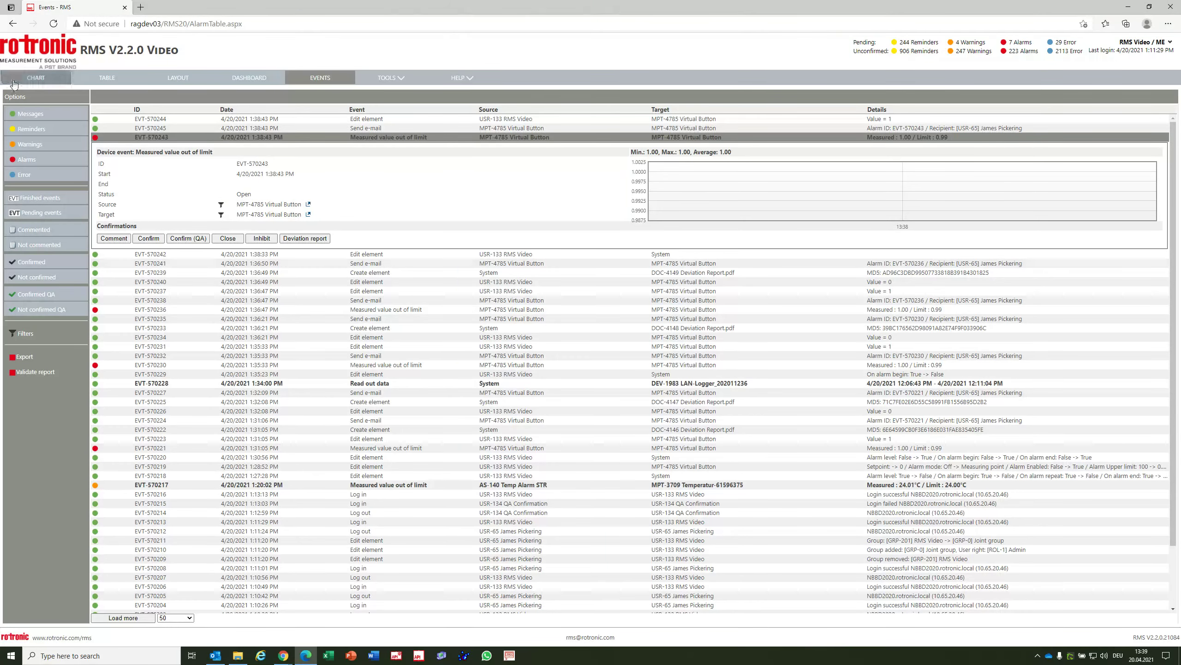
Reset the Virtual Button measuring point in its chart and review its alarm in the events list, collapsing the event details
left_click(40, 79)
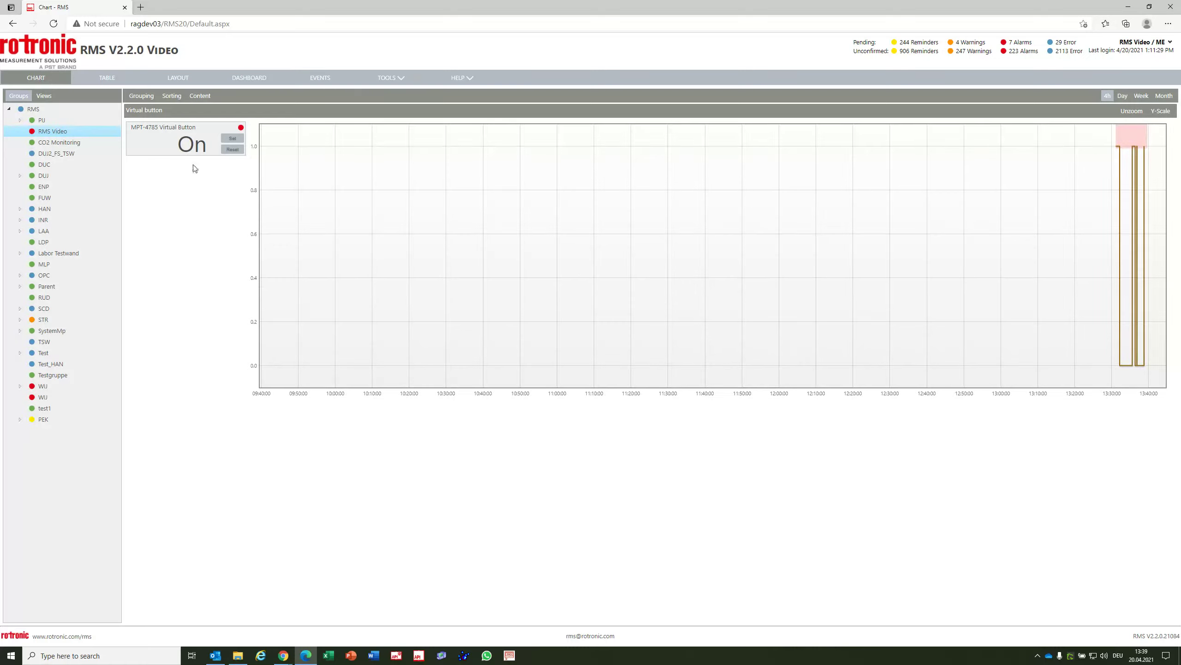
left_click(231, 150)
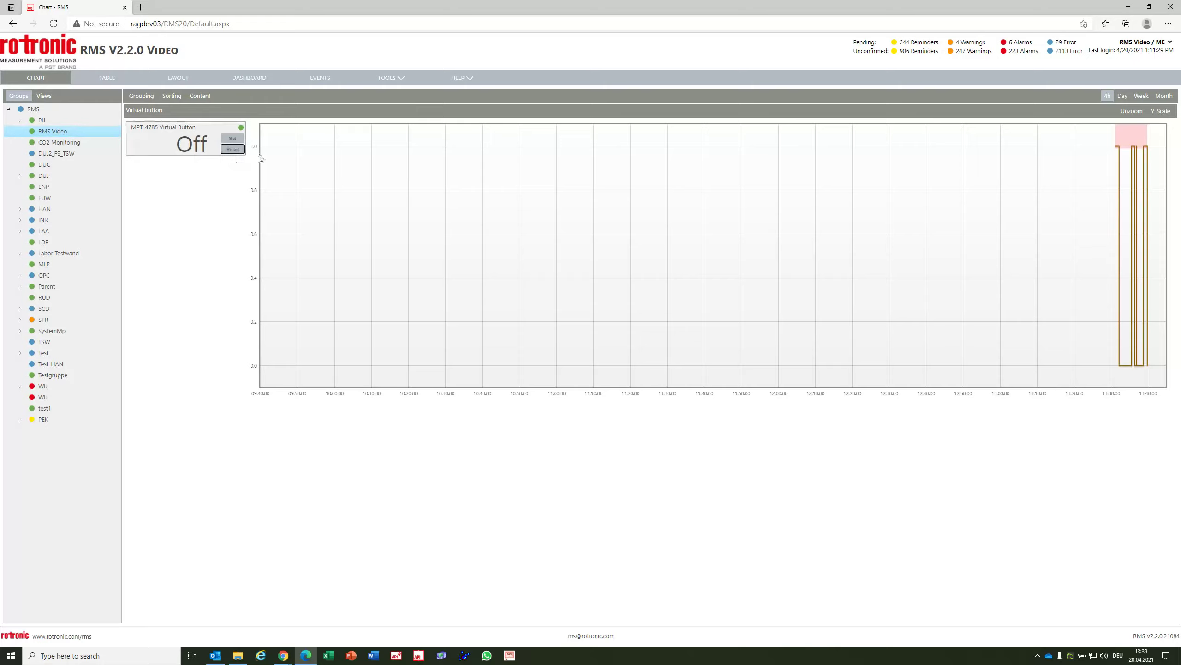
left_click(318, 79)
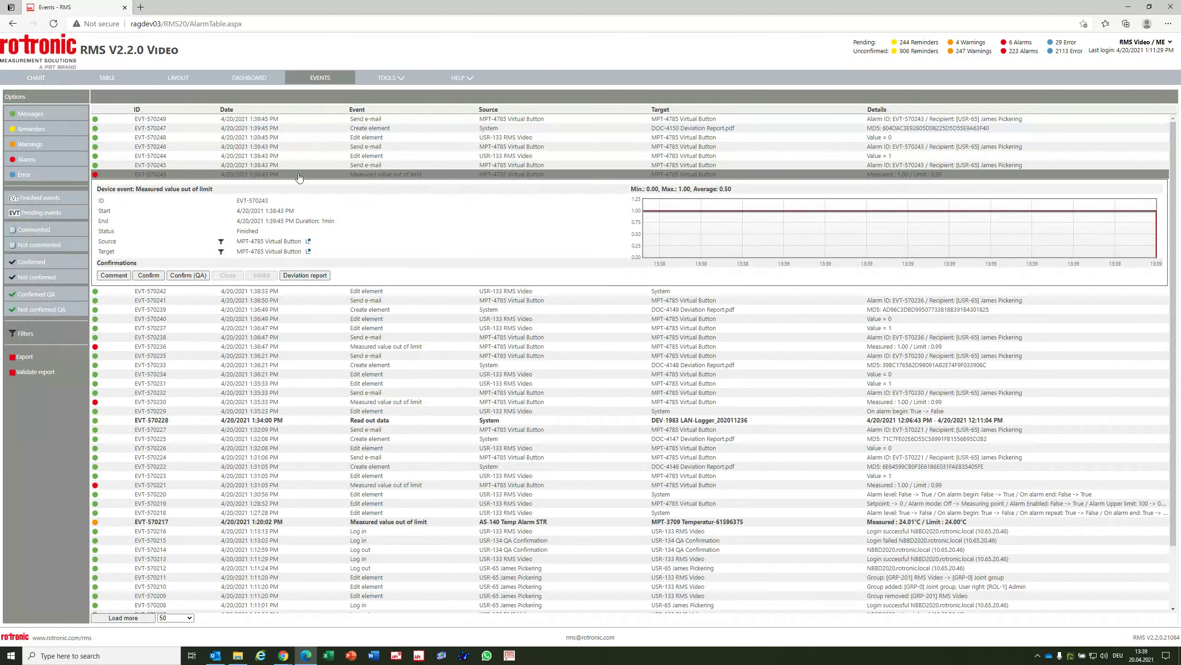
left_click(326, 175)
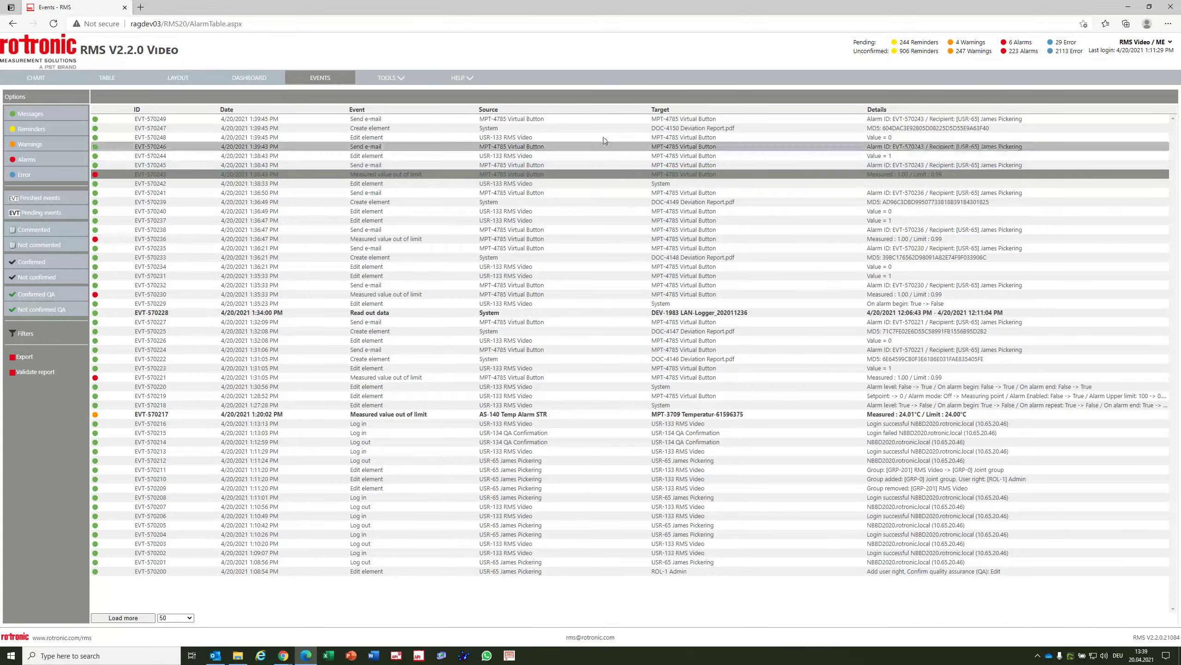
Switch to Outlook and open the Deviation Report.pdf attached to the newest finished-alarm e-mail
left_click(216, 656)
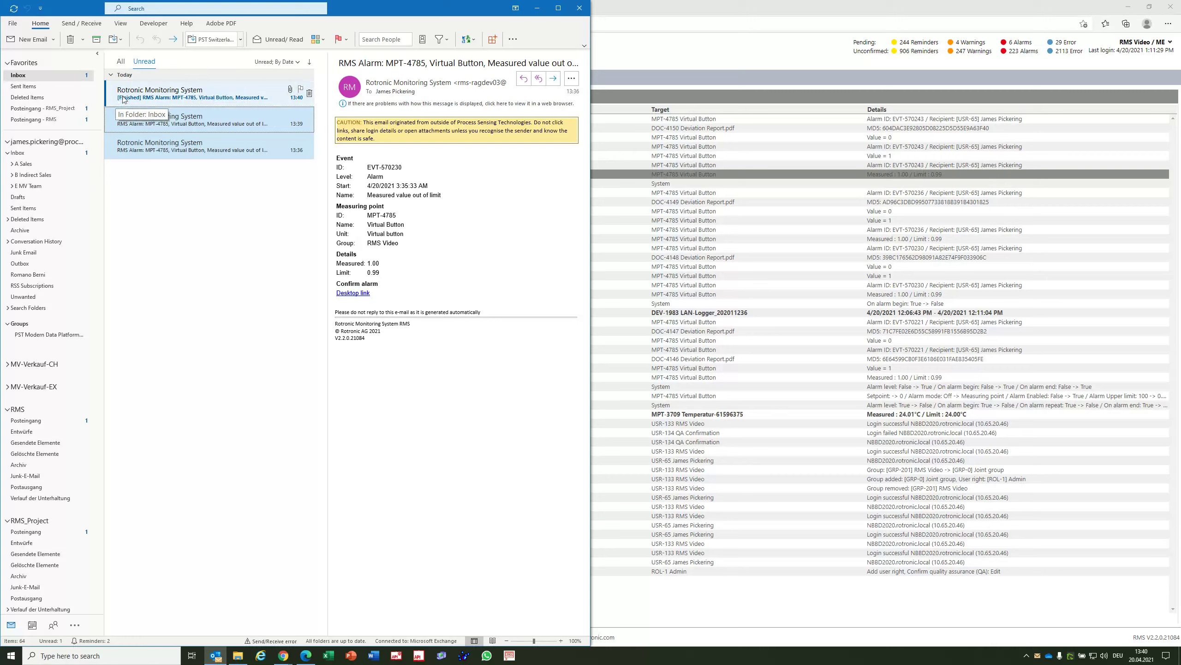
left_click(268, 97)
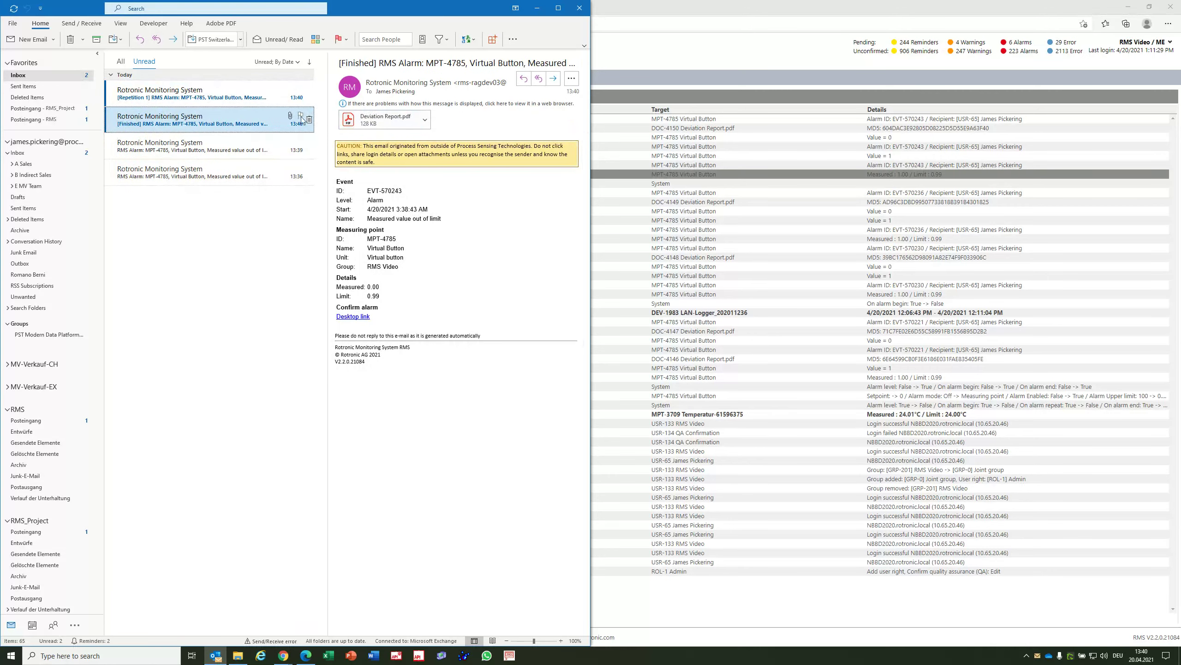
left_click(372, 120)
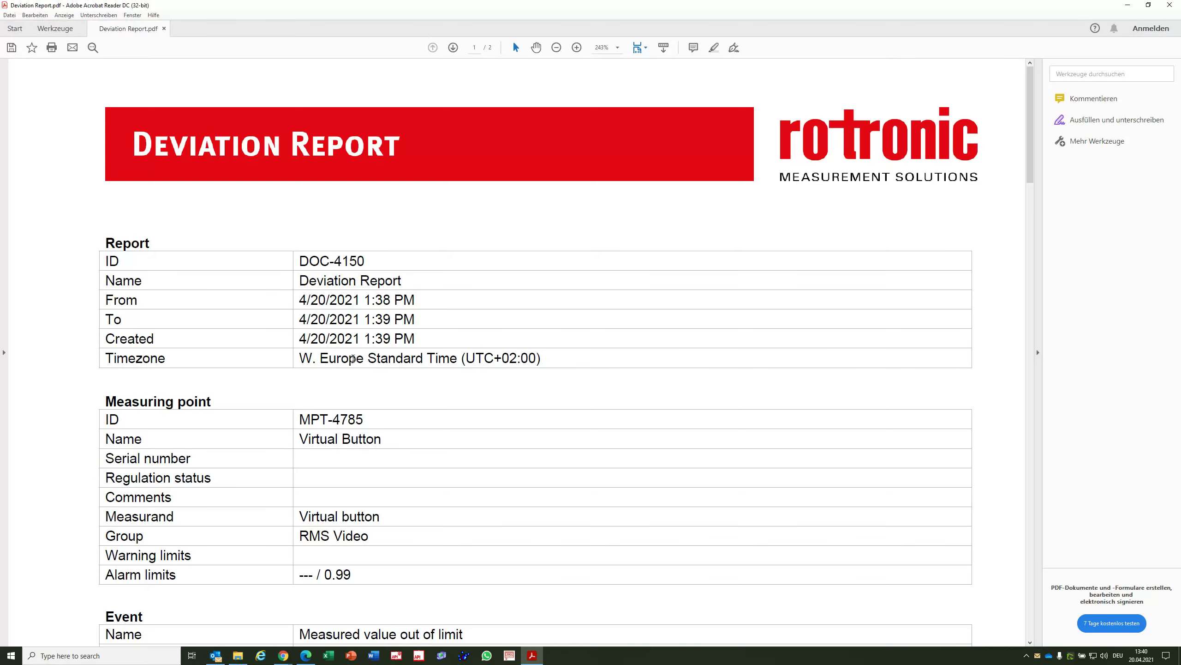
Examine the deviation report's measuring point, event, measured values, limit violations, chart and related events, and return to its beginning
scroll(465, 280, "down", 3)
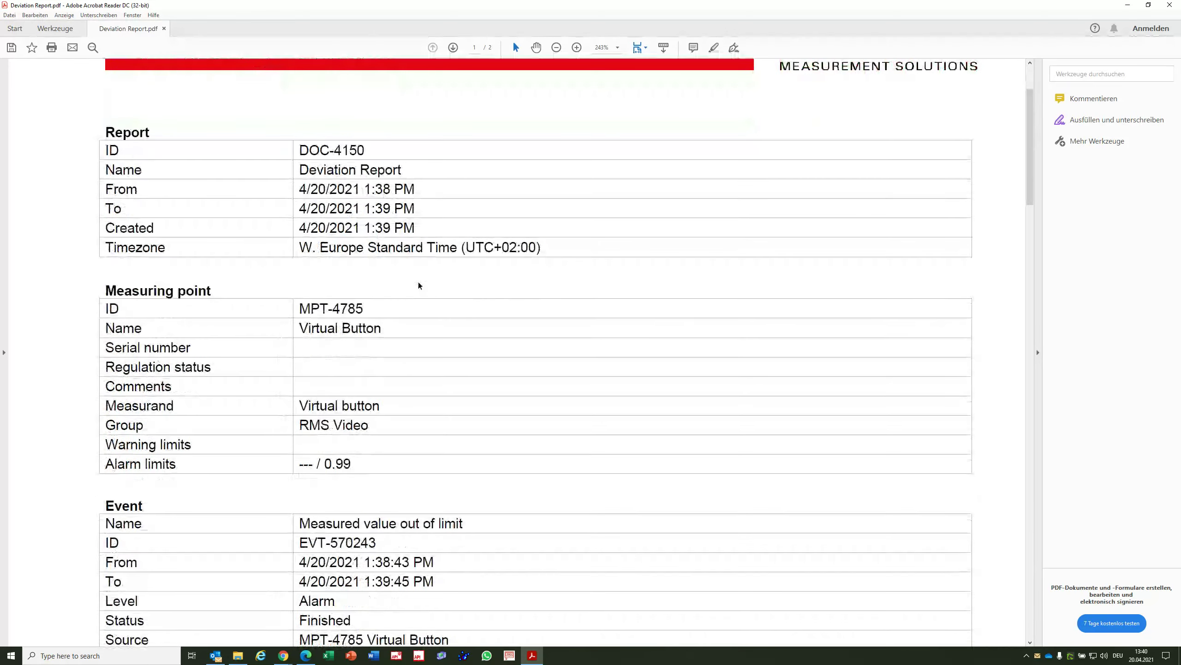
scroll(349, 326, "down", 5)
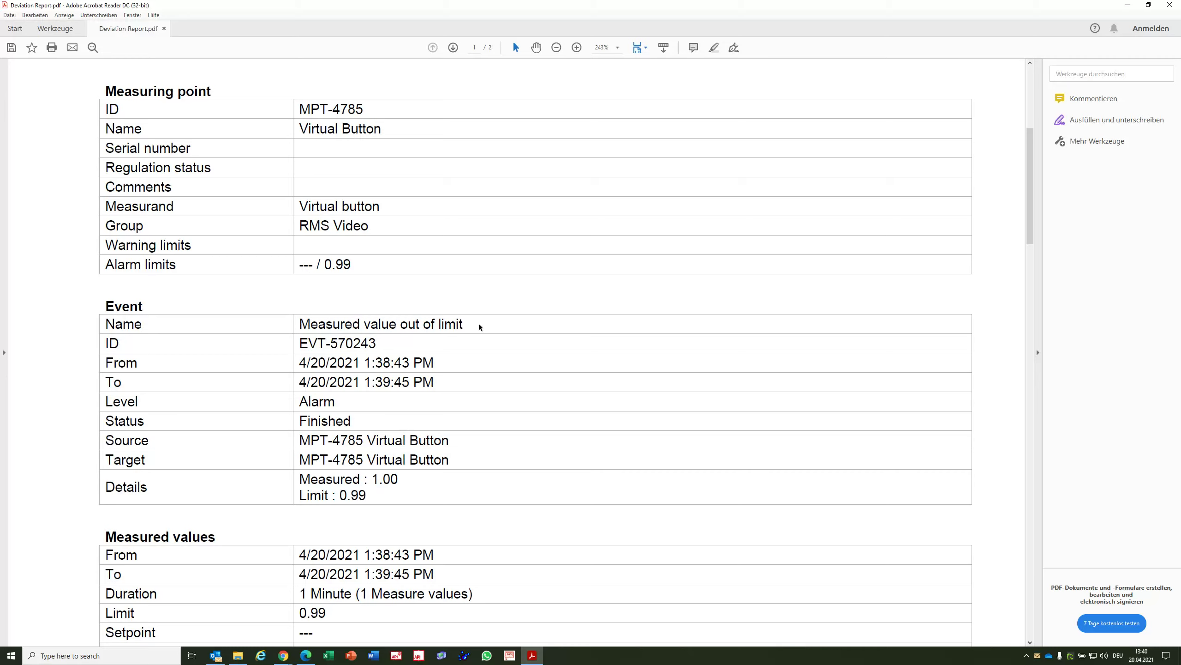
scroll(357, 368, "down", 4)
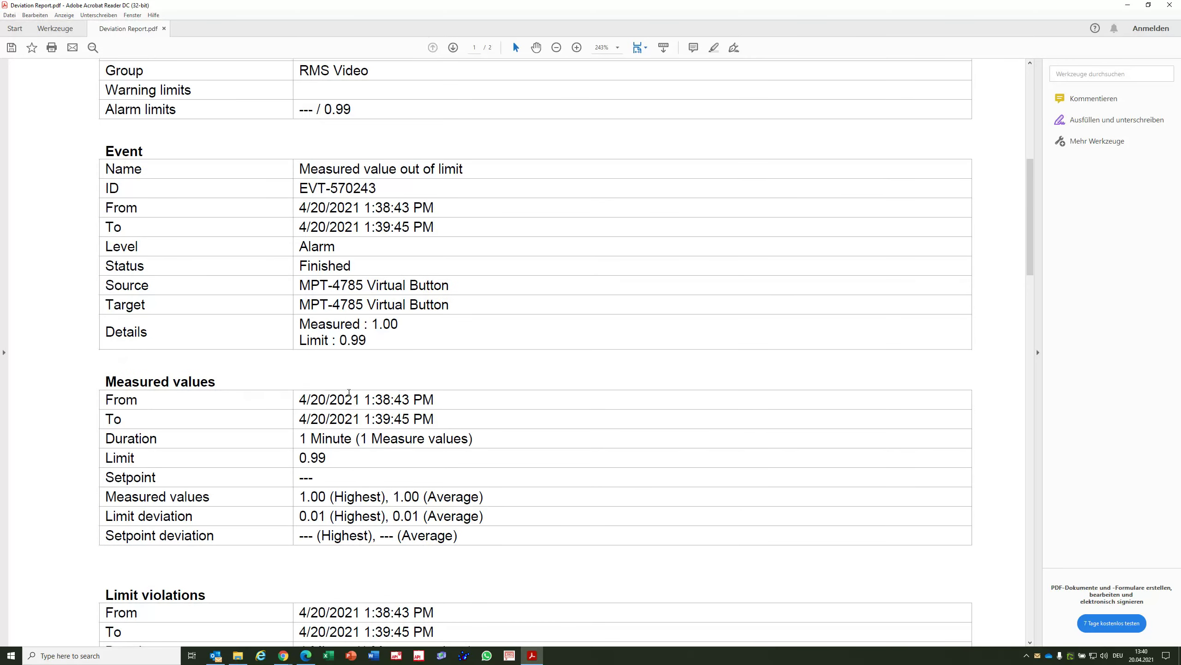
scroll(374, 420, "down", 5)
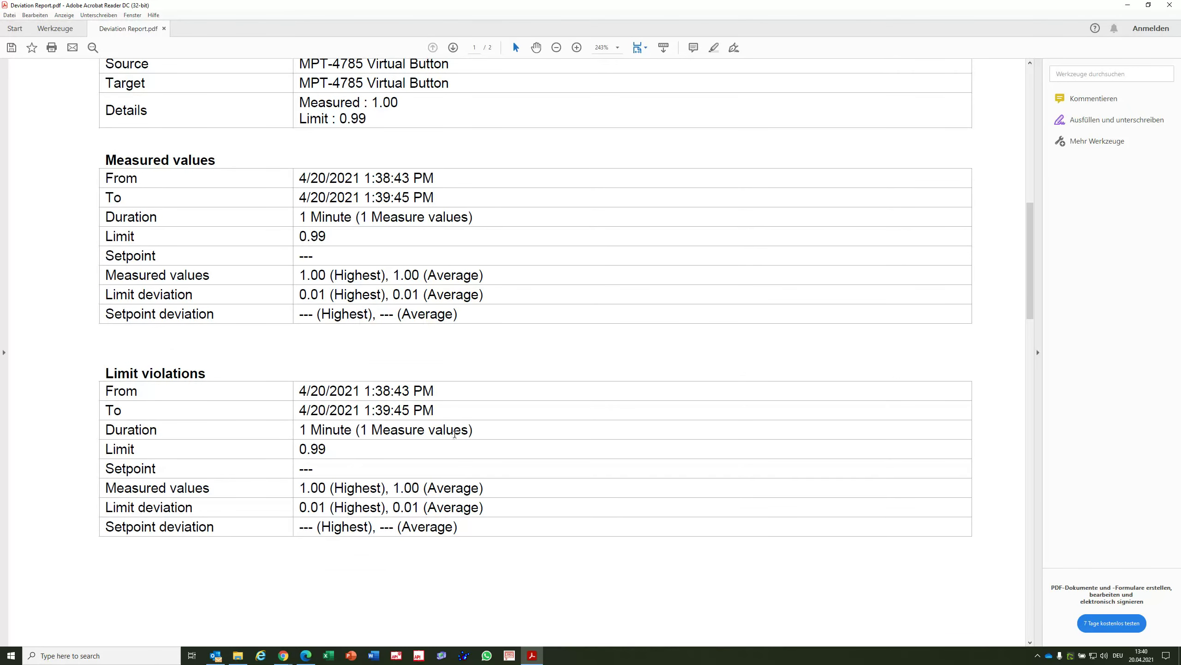
scroll(364, 424, "down", 12)
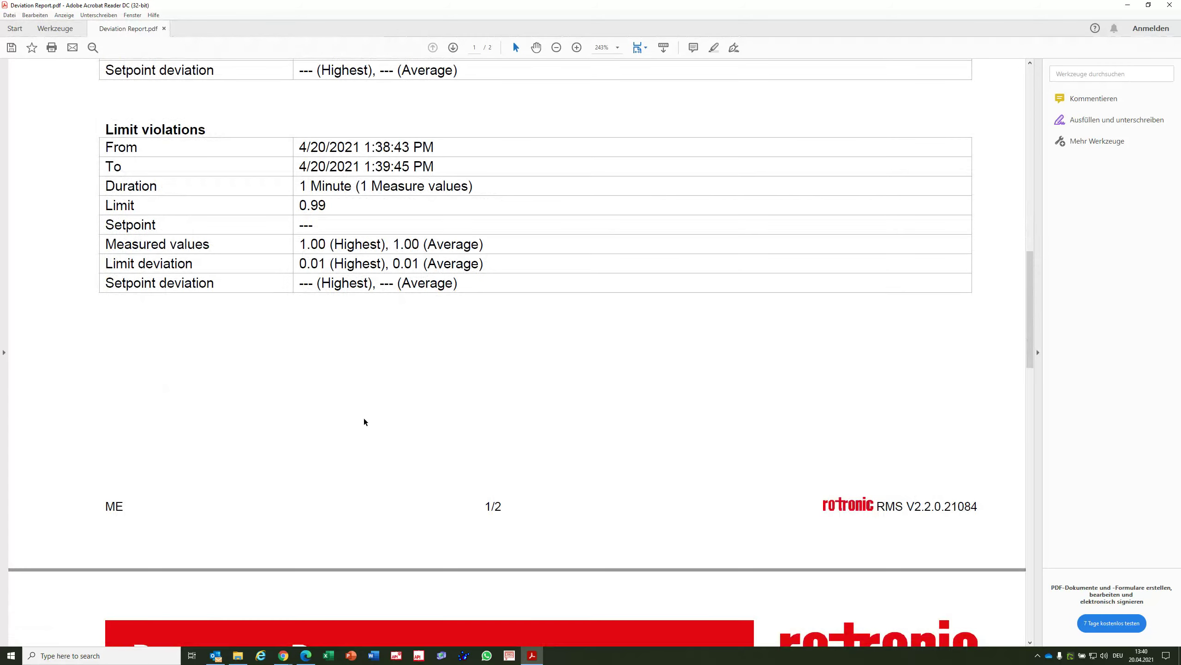
scroll(357, 414, "down", 7)
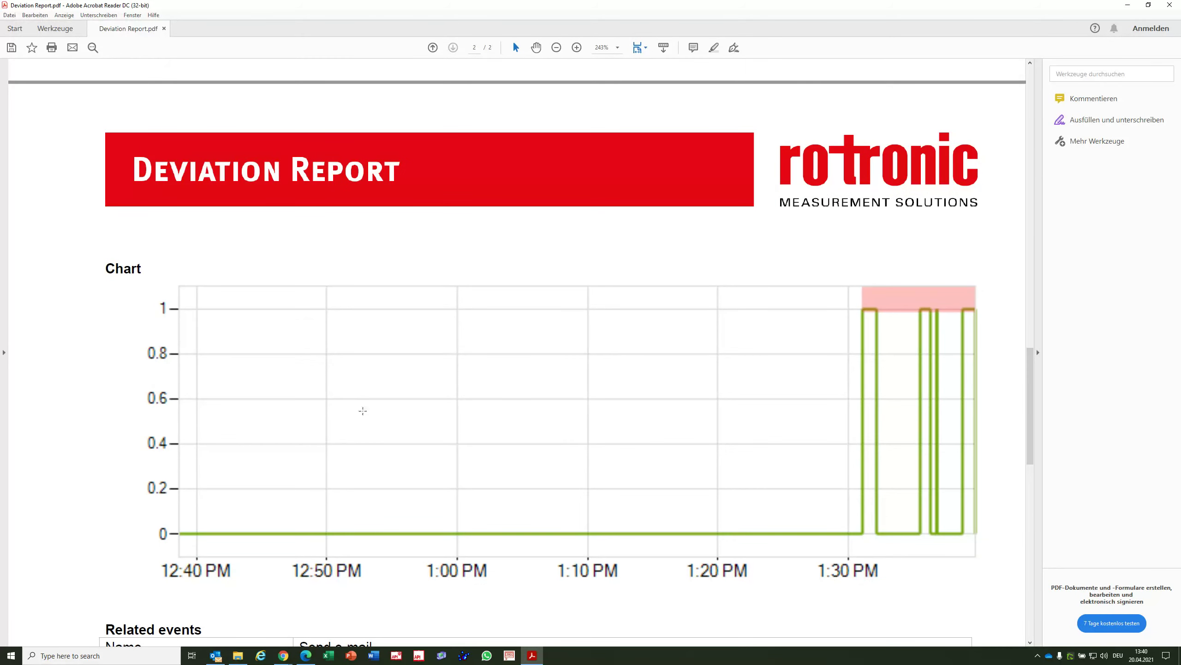
scroll(364, 408, "down", 4)
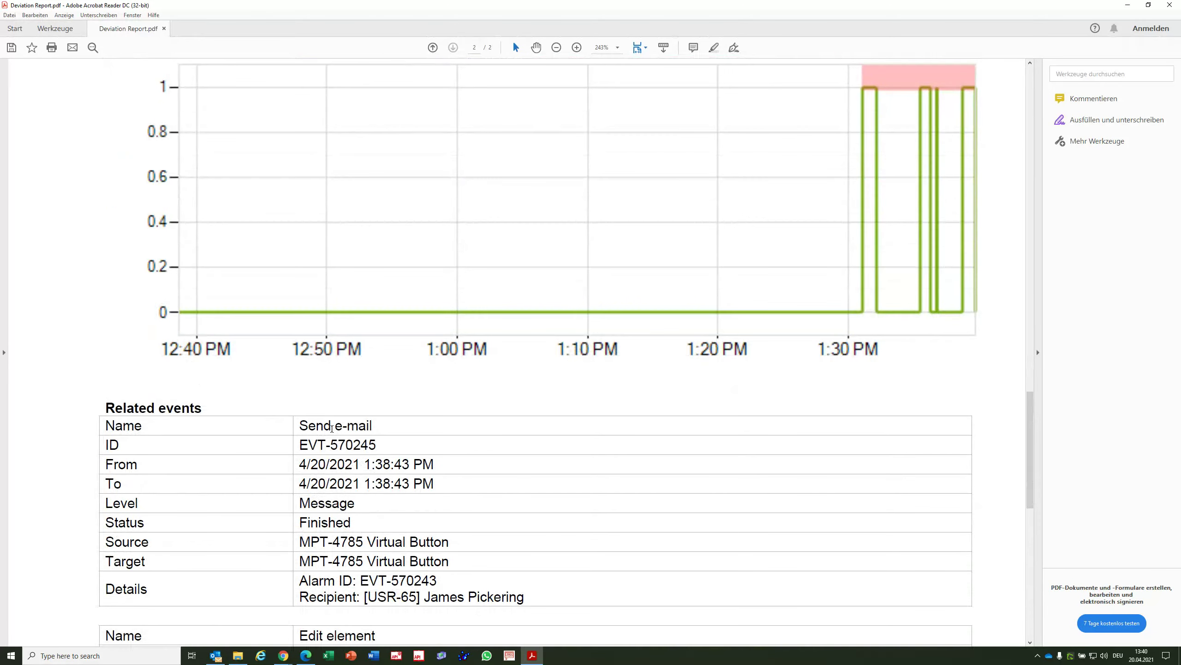
scroll(341, 478, "down", 1)
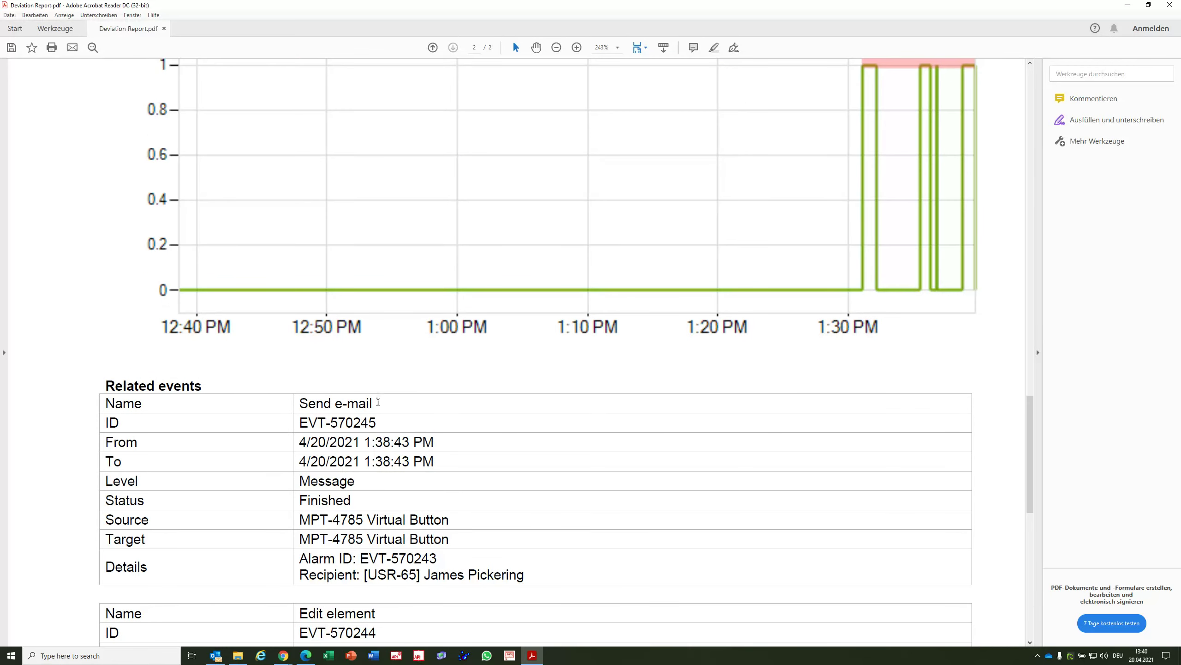
scroll(399, 408, "down", 4)
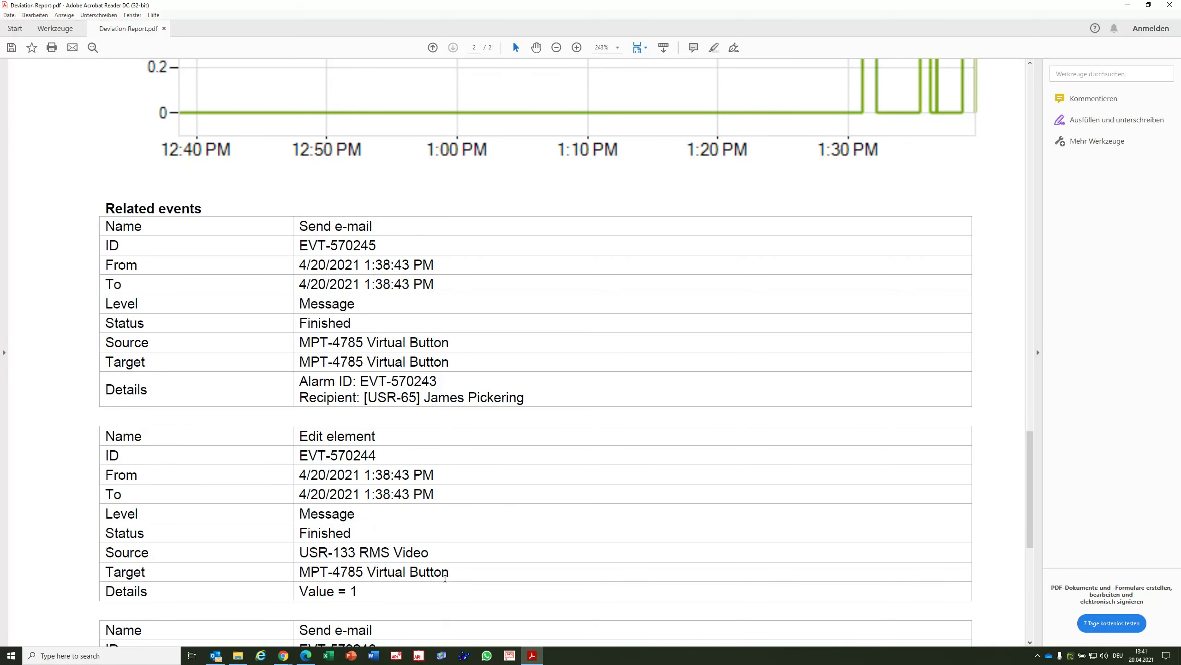
scroll(446, 578, "down", 6)
scroll(389, 430, "down", 3)
scroll(389, 429, "up", 10)
scroll(390, 431, "up", 18)
scroll(390, 432, "up", 16)
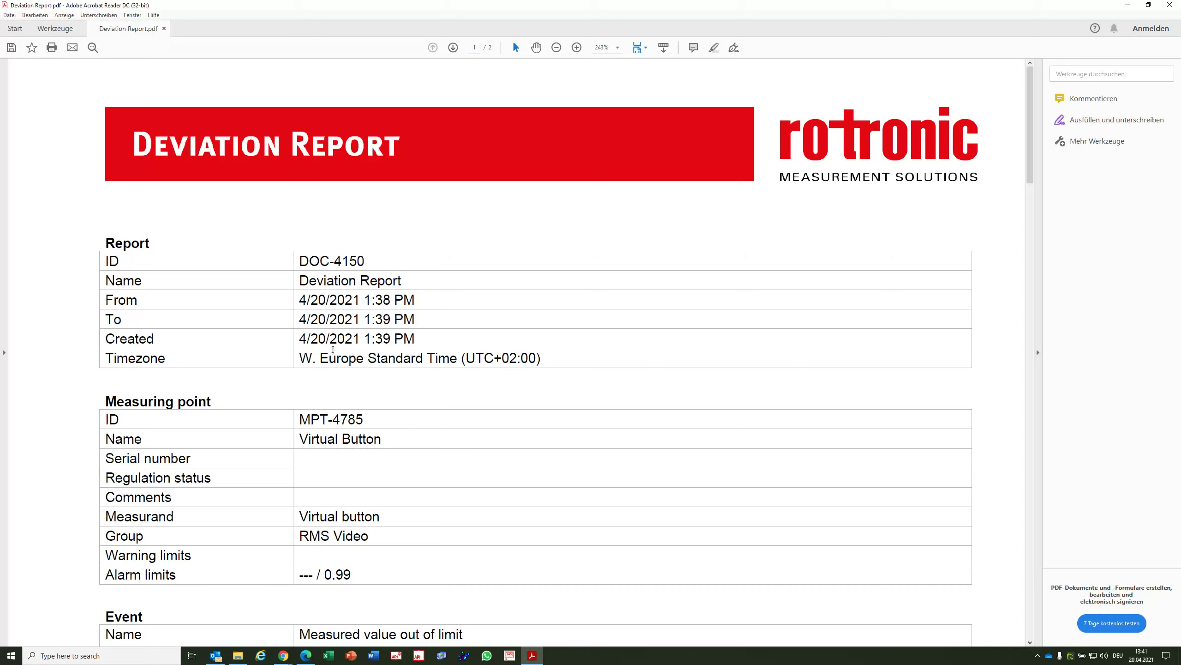
mouse_move(284, 655)
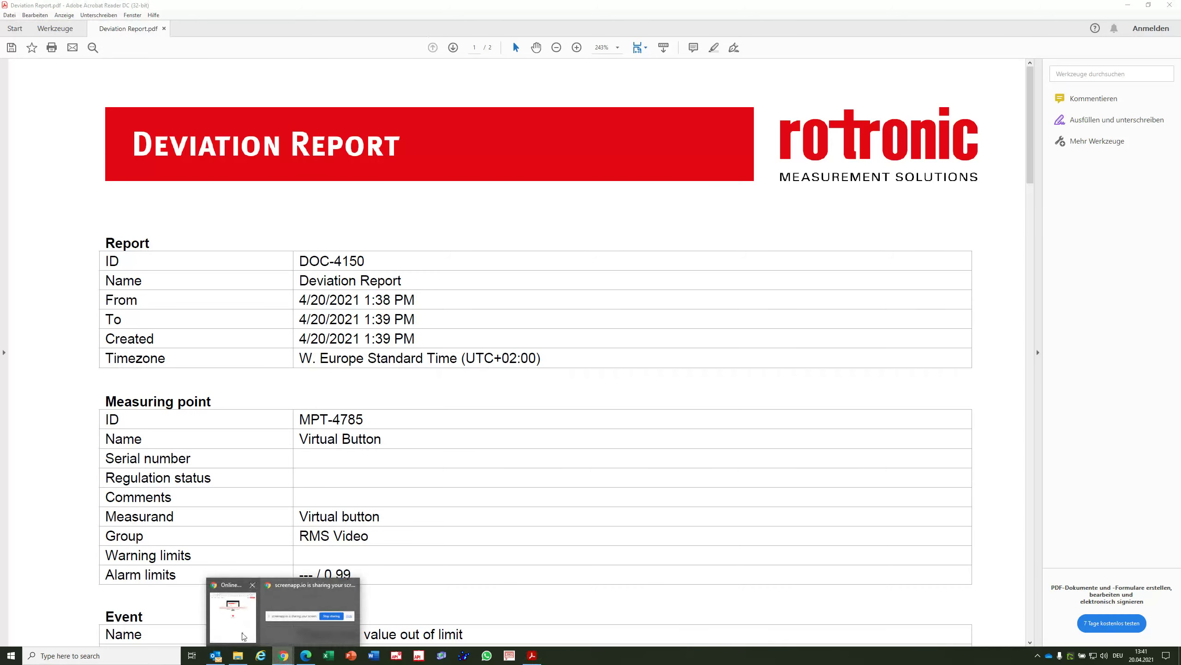